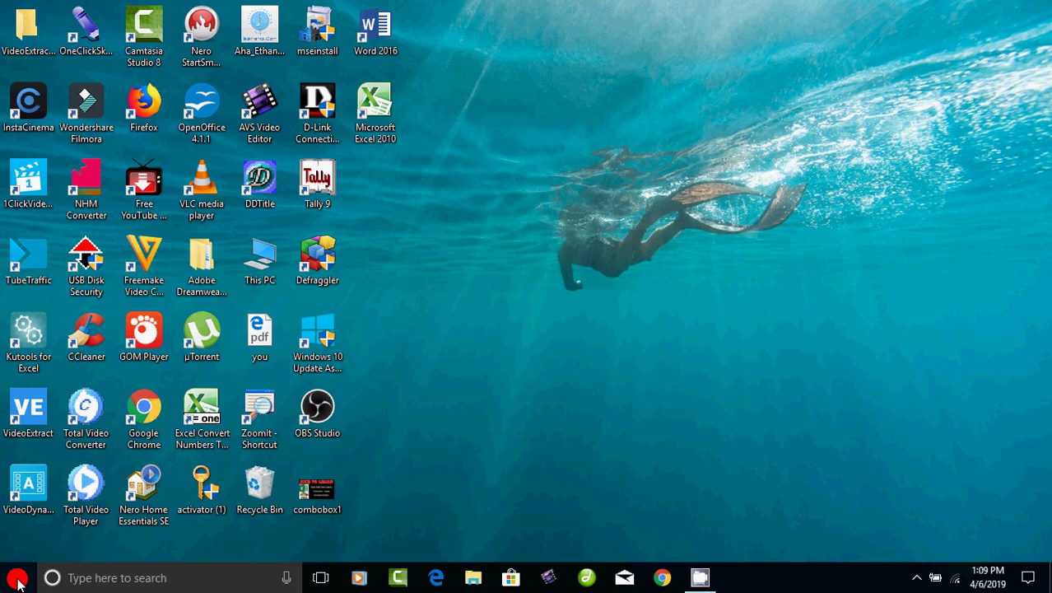
Launch Access, dismiss the activation notice, and open the STUDENT MARK DETAILS table from the recent STUDENT MARK database
click(17, 582)
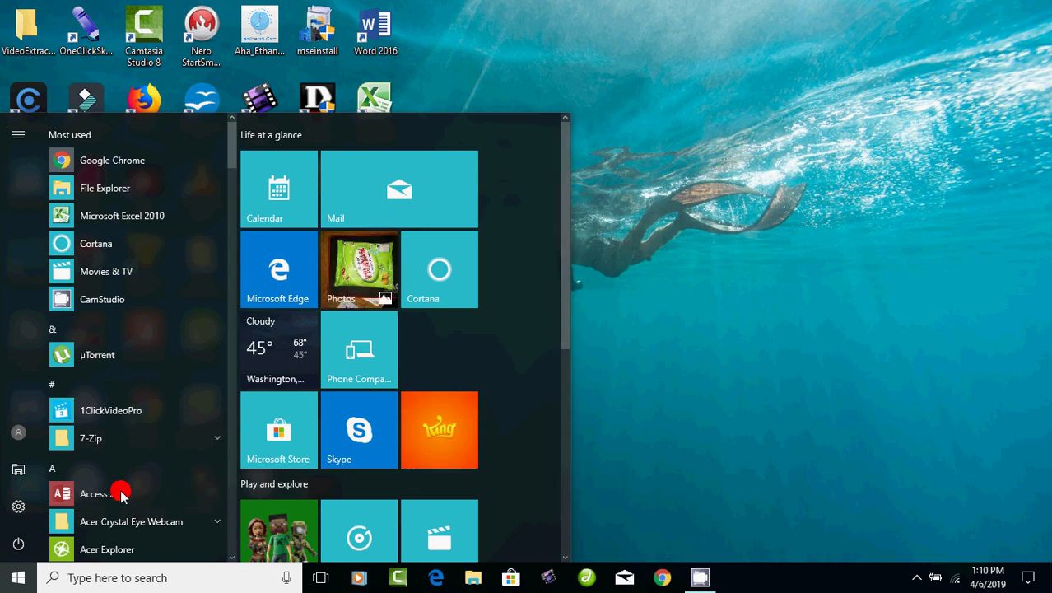
key(Escape)
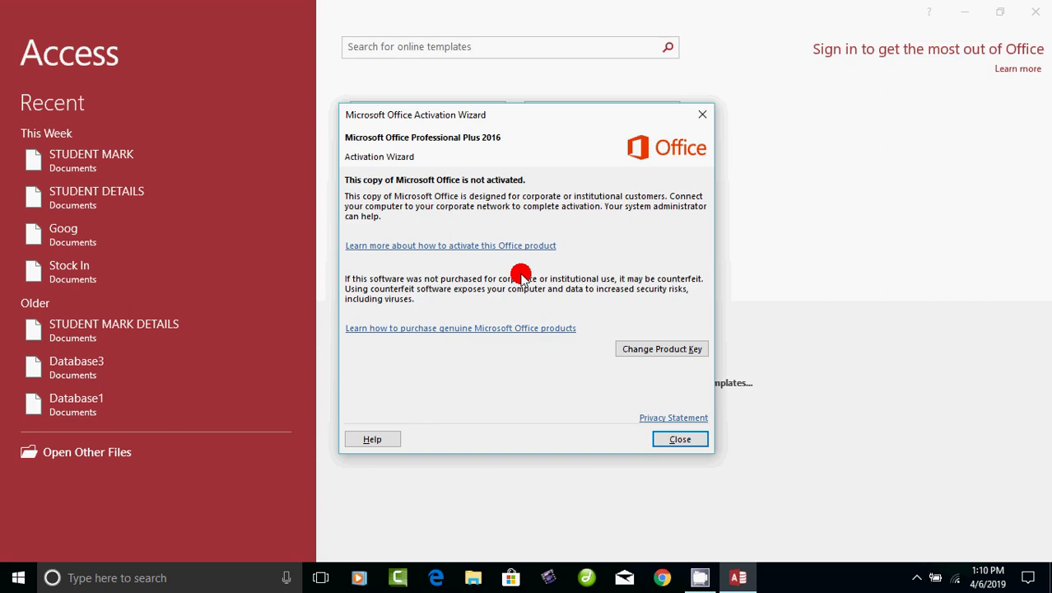
click(677, 438)
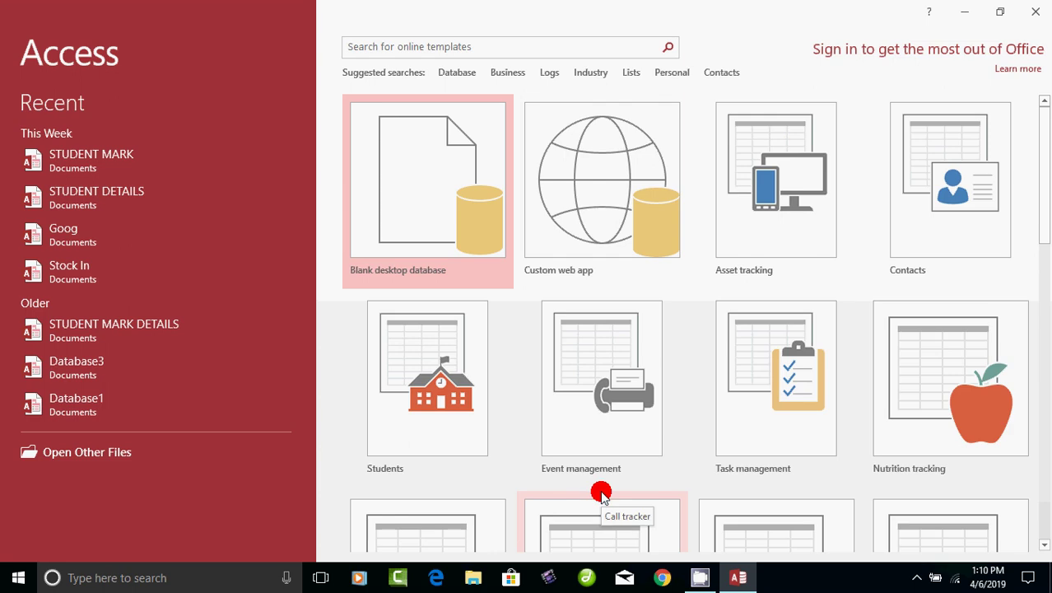
click(83, 160)
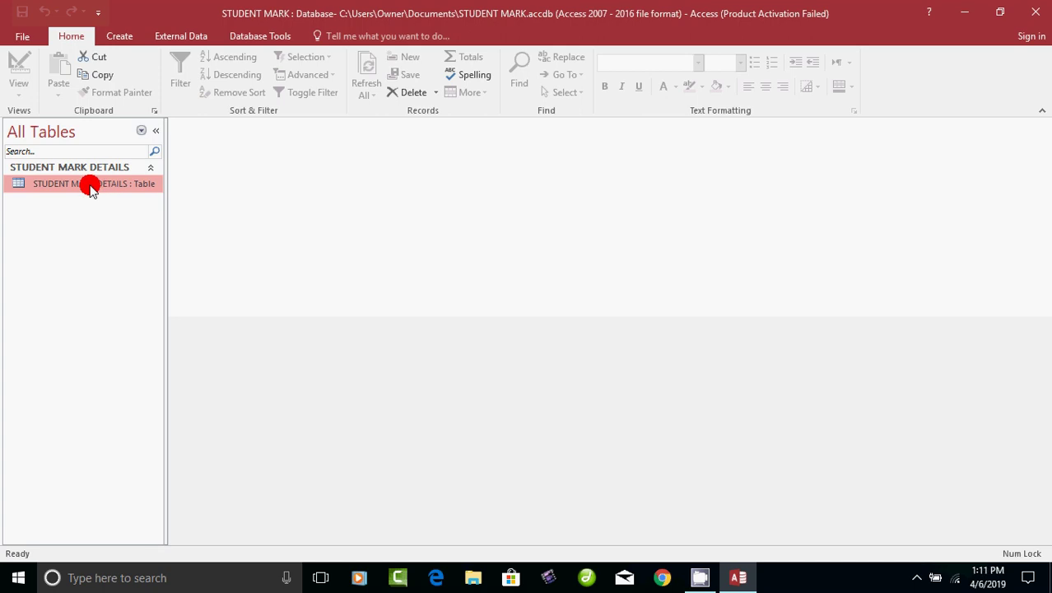
double_click(90, 188)
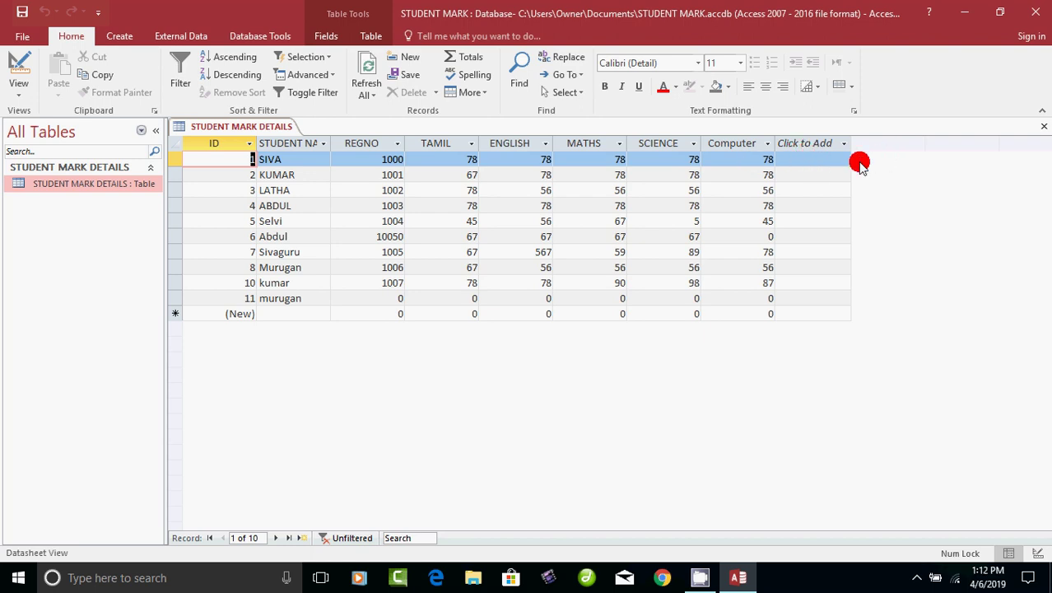
Switch the STUDENT MARK DETAILS table to Design View
click(57, 183)
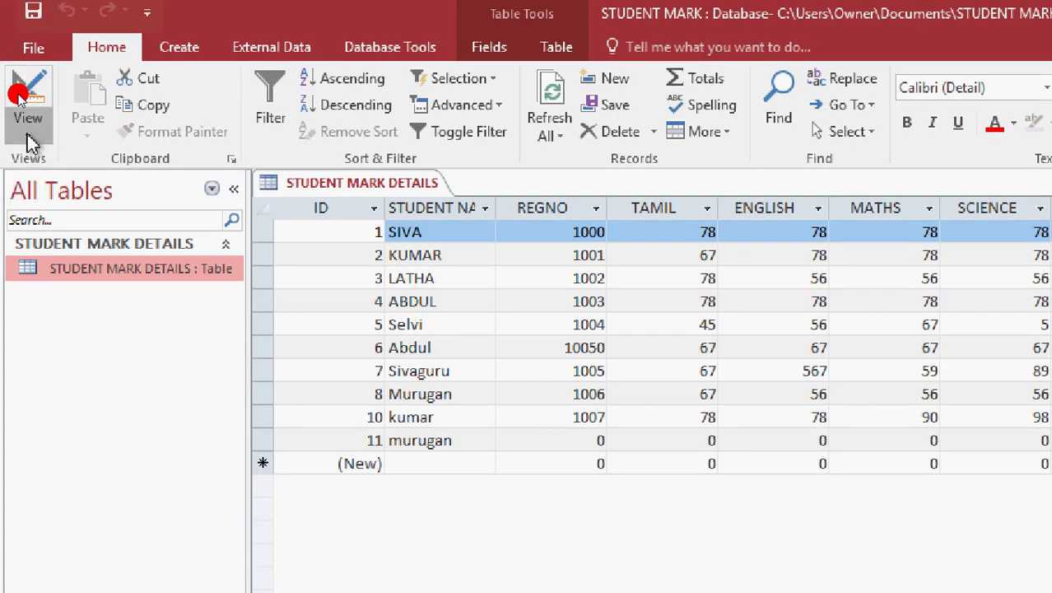
click(28, 137)
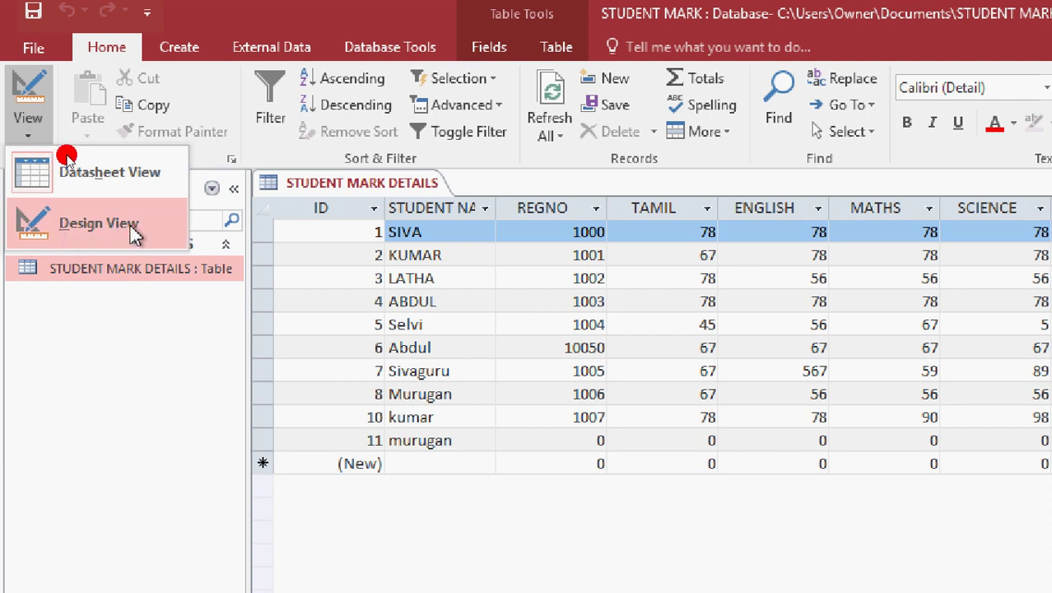
click(99, 222)
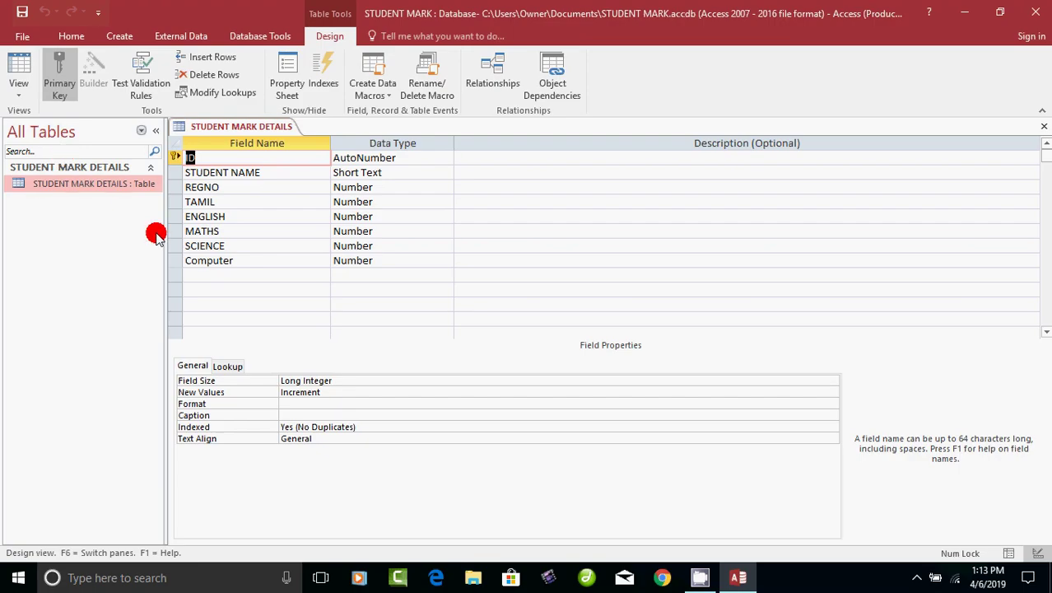
Add a field named Total below the Computer field and give it the Number data type
click(190, 276)
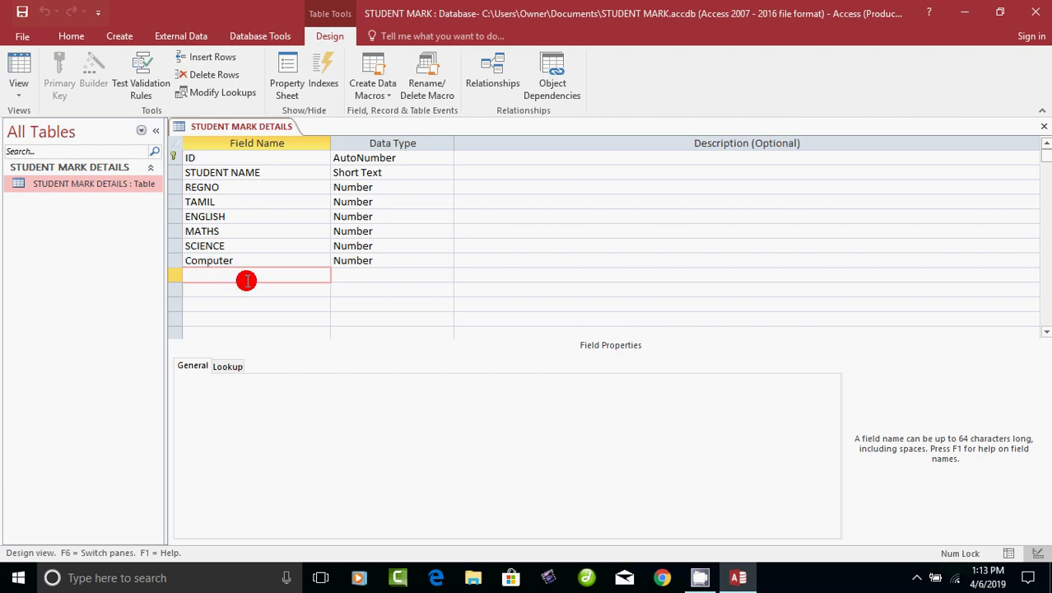
text(Total)
key(Tab)
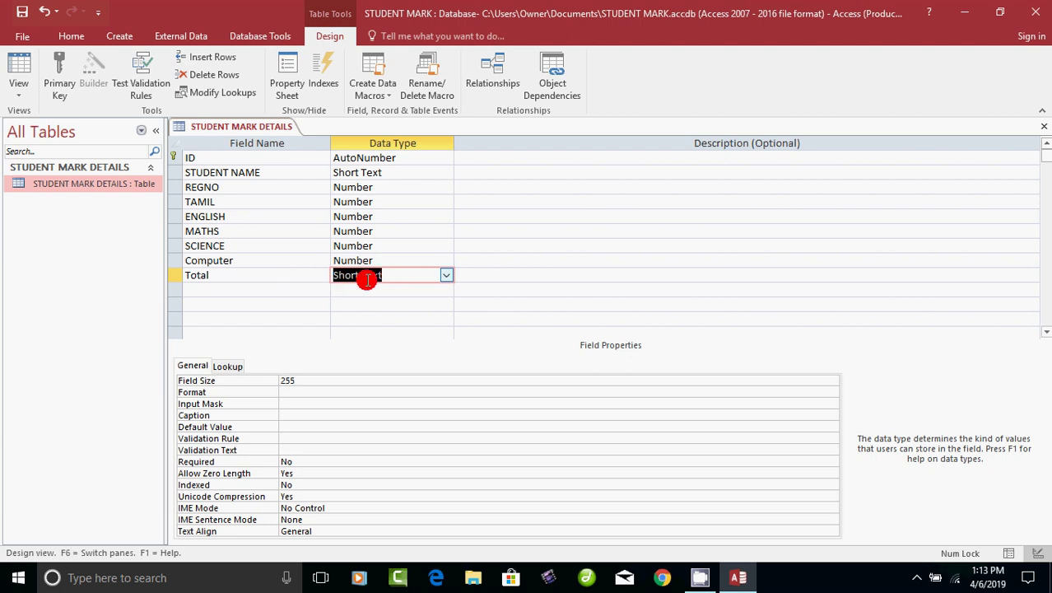
click(446, 276)
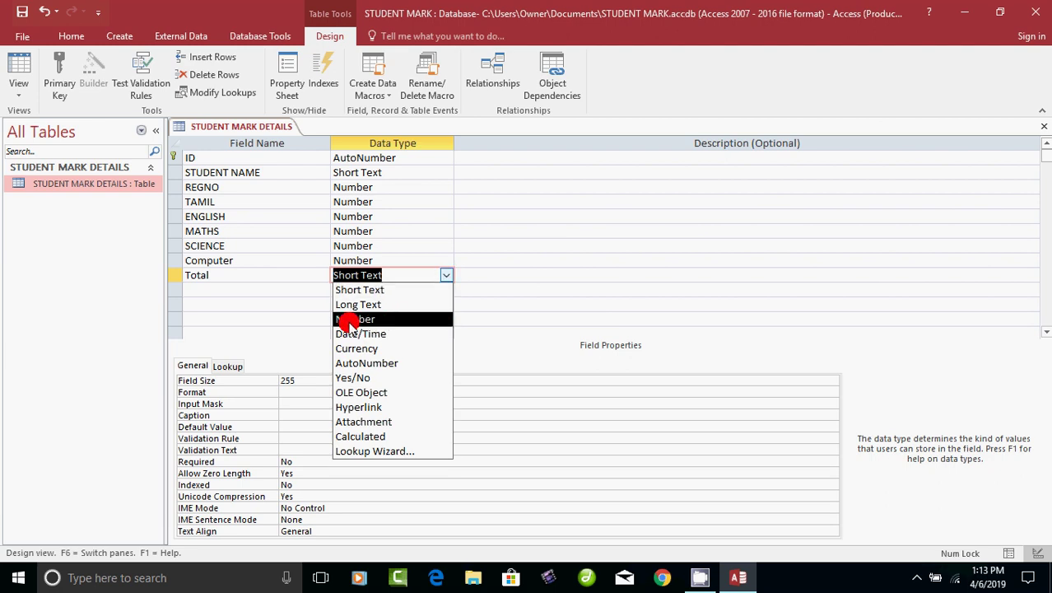
click(349, 321)
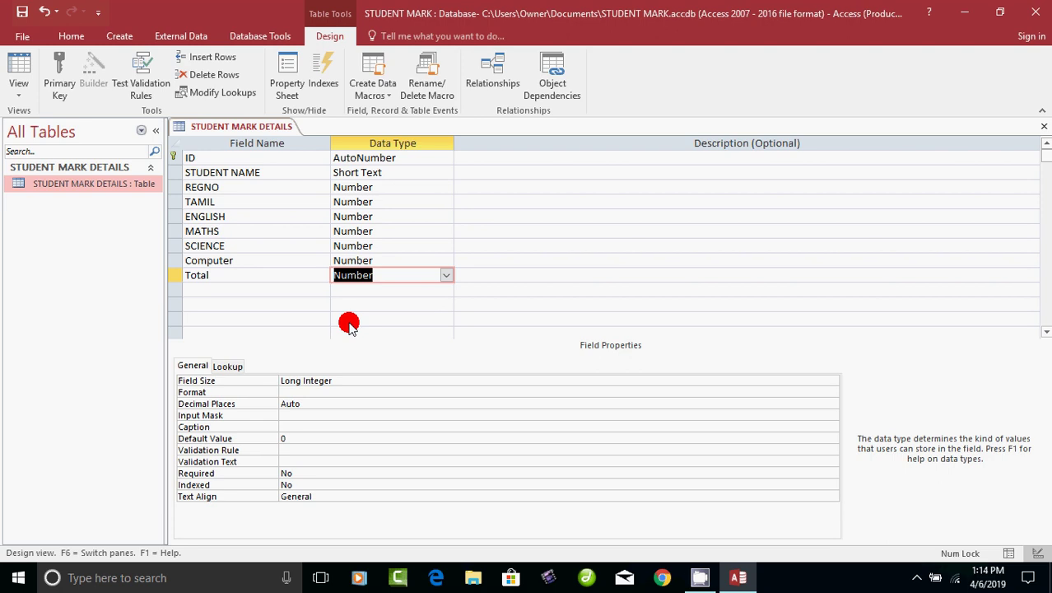
click(502, 277)
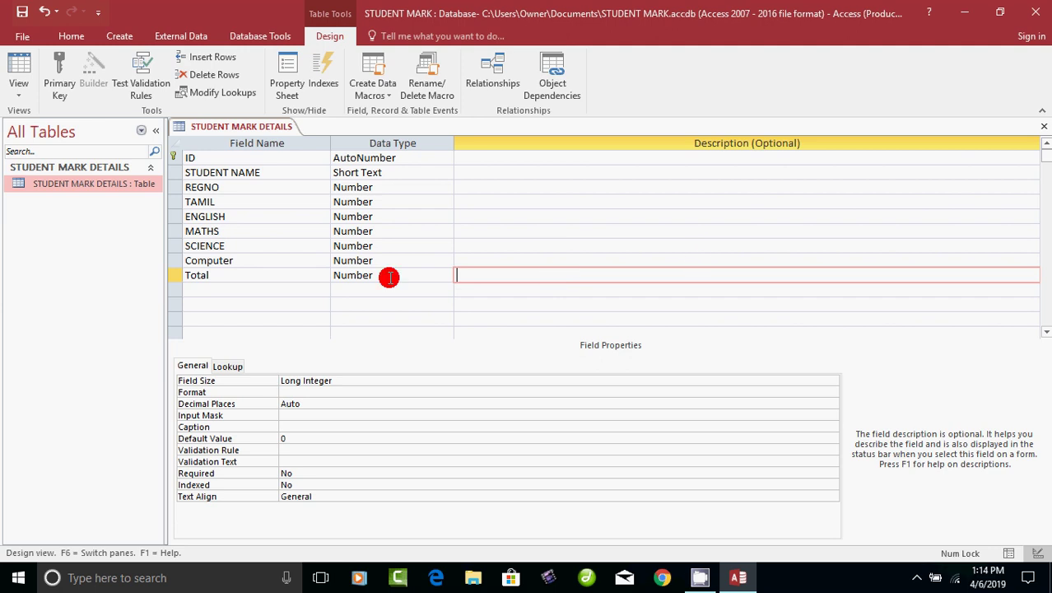
Add a field named Average below the Total field with the Number data type
click(196, 285)
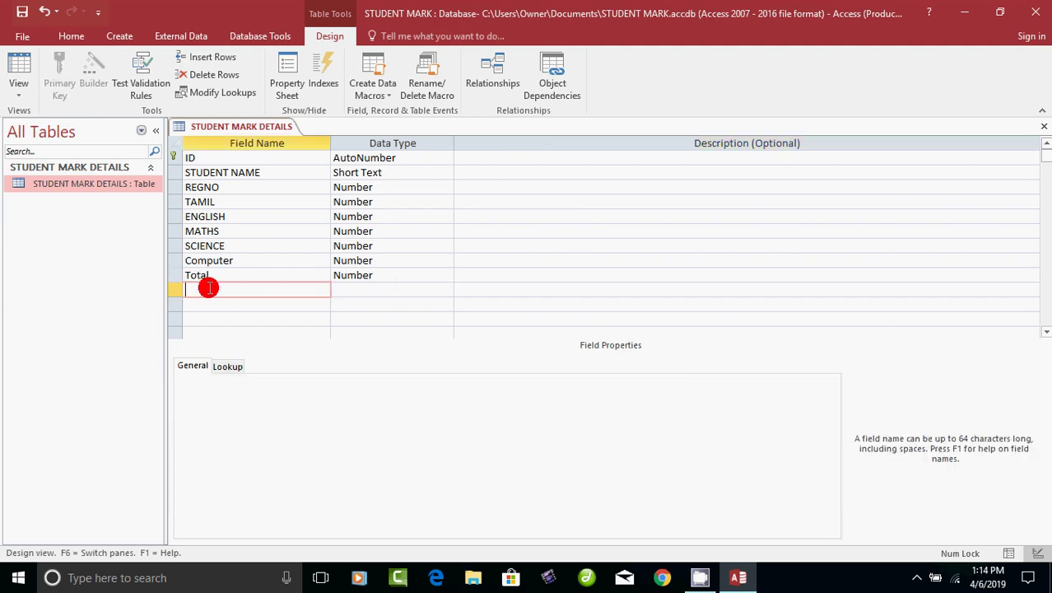
text(Average)
key(Tab)
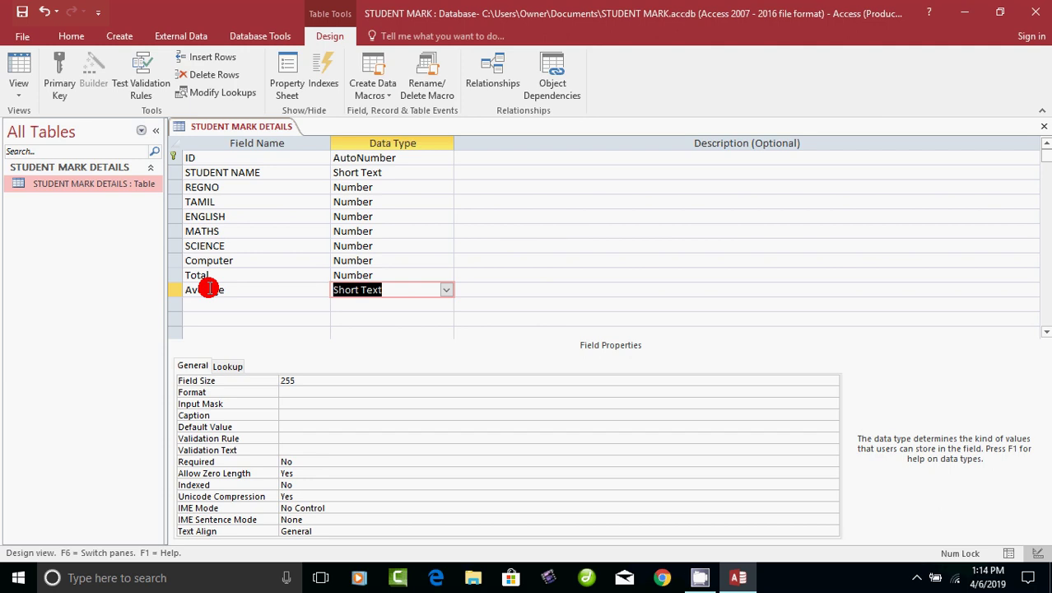
click(445, 290)
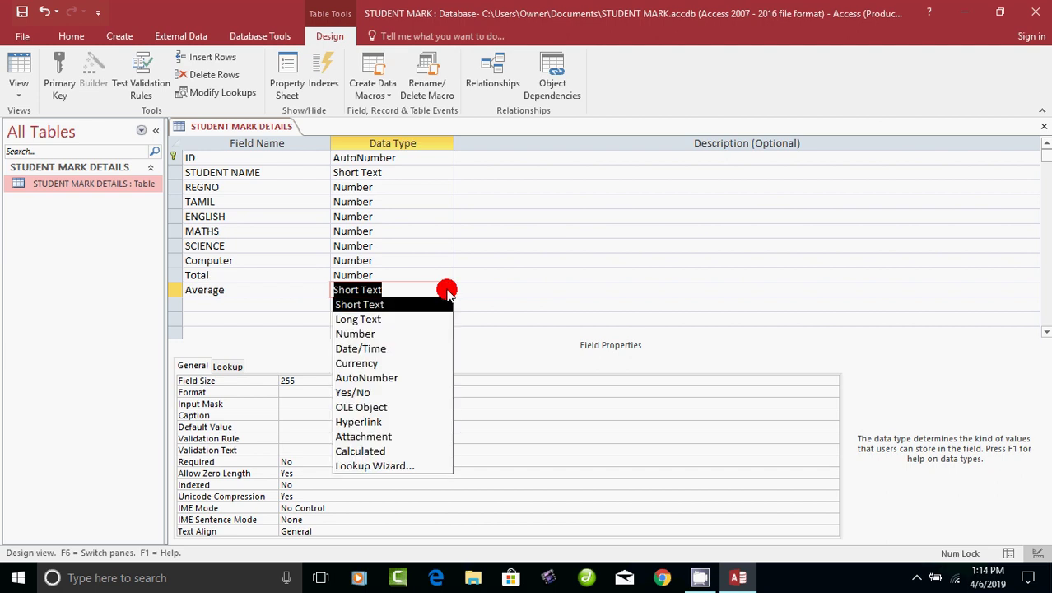
click(372, 333)
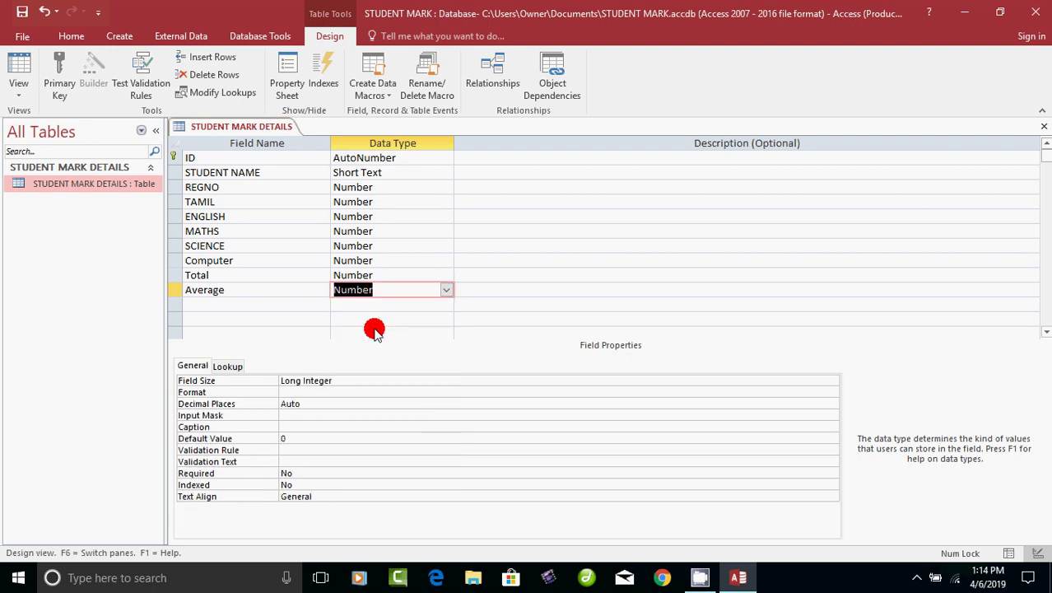
Set the Average field's Field Size property to Decimal
click(335, 383)
double_click(291, 381)
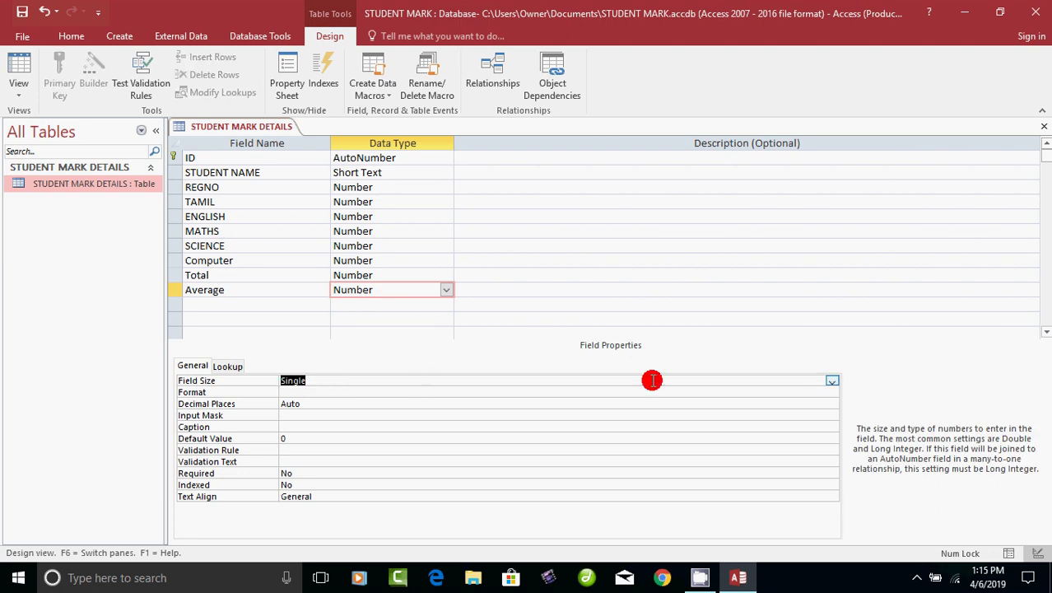
click(831, 381)
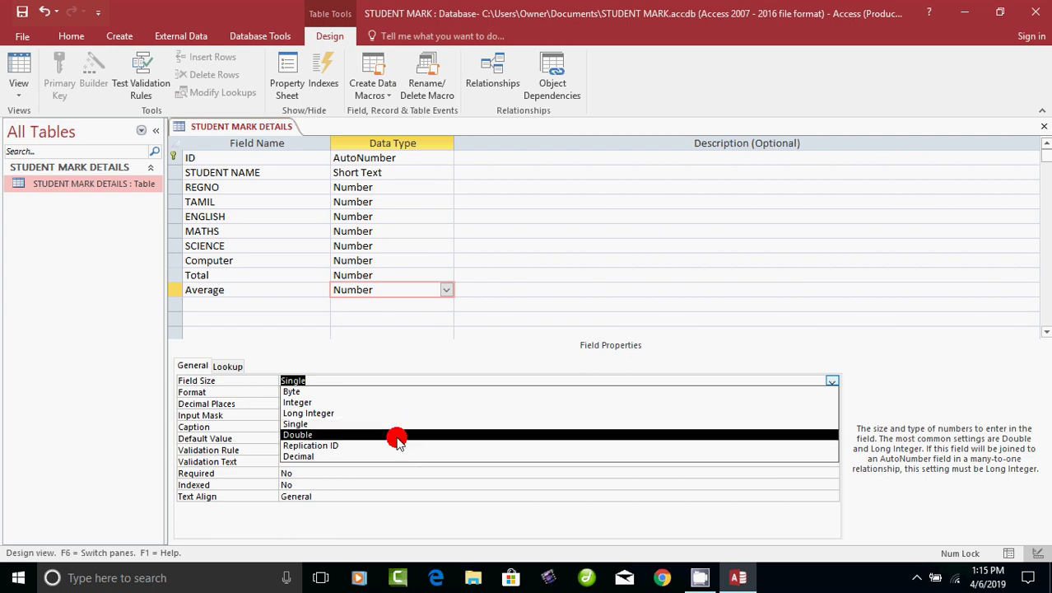
click(309, 458)
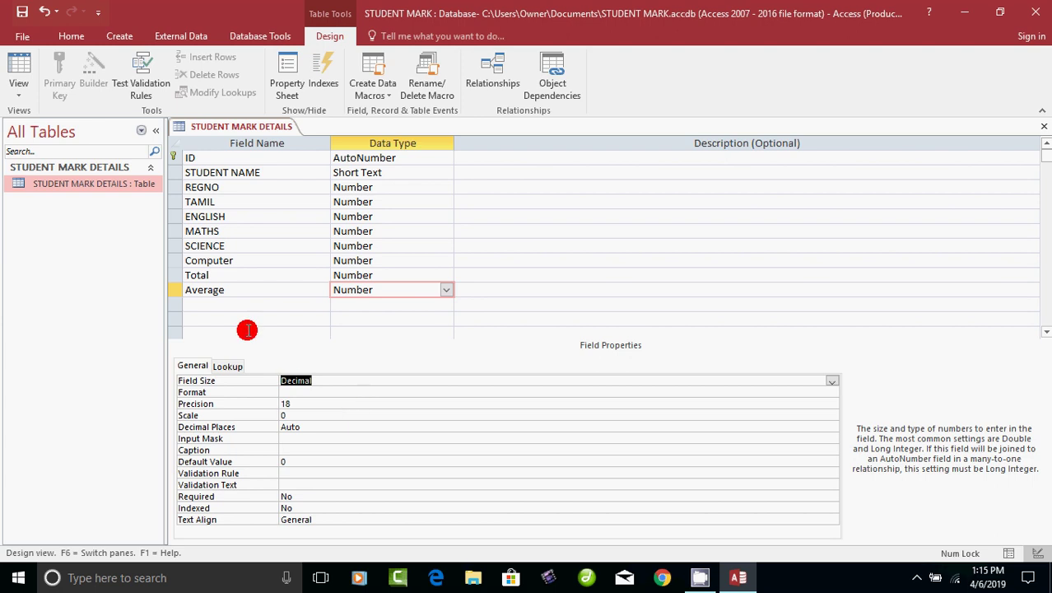
Add a field named Result below Average with the Short Text data type, keeping its field size at 255
click(216, 307)
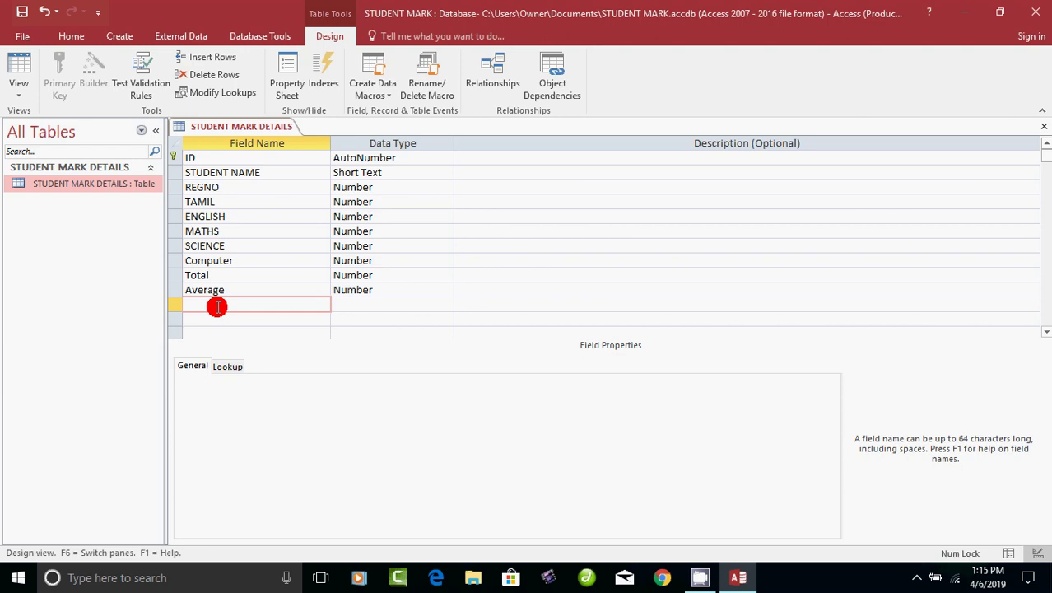
text(Resu)
key(Tab)
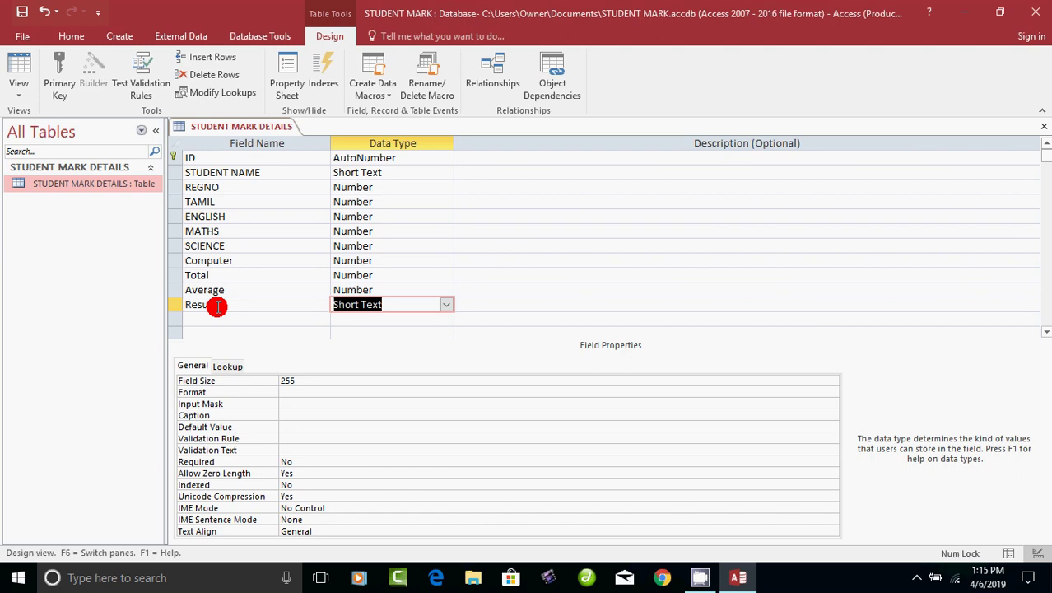
click(446, 304)
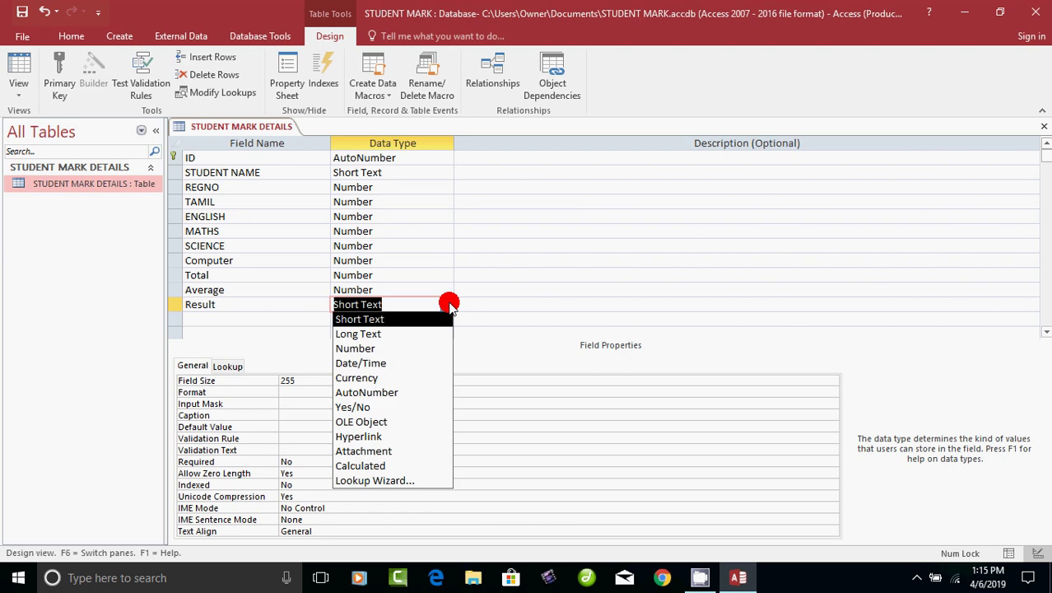
click(356, 322)
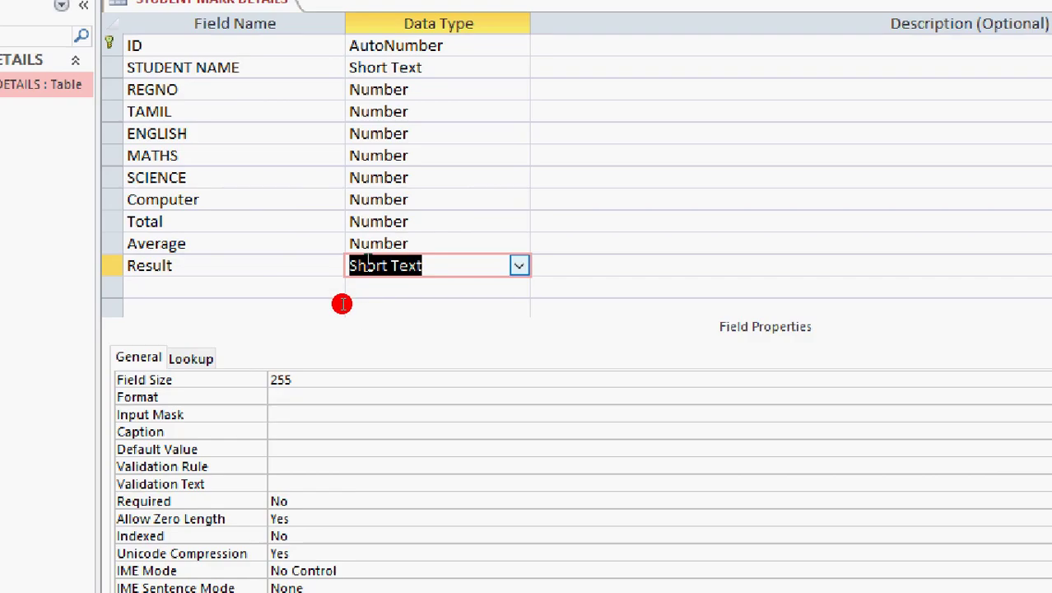
click(328, 382)
click(243, 381)
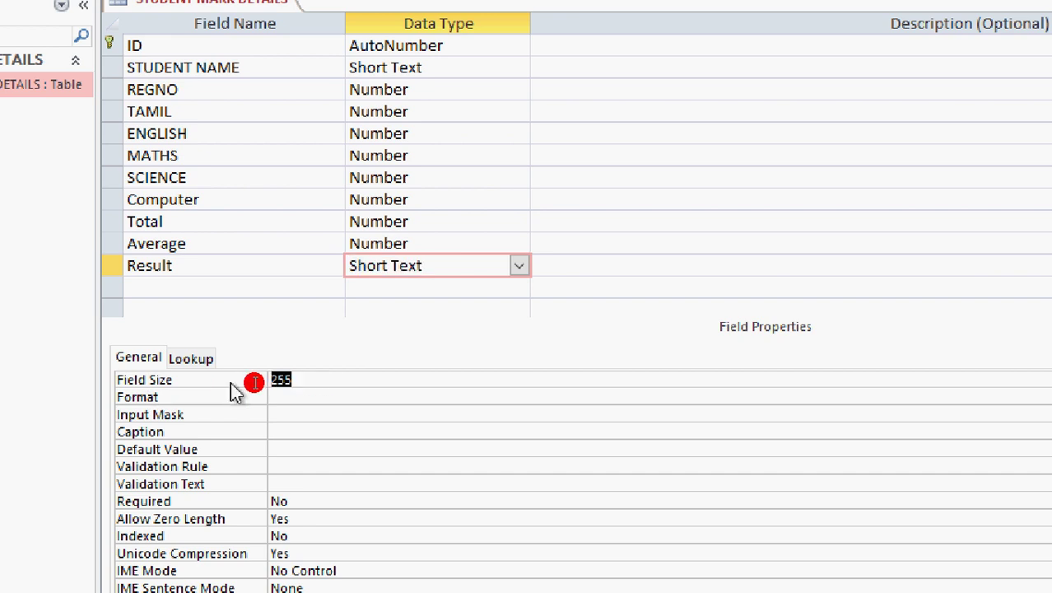
Add a field named Class below the Result field with the Short Text data type
click(176, 285)
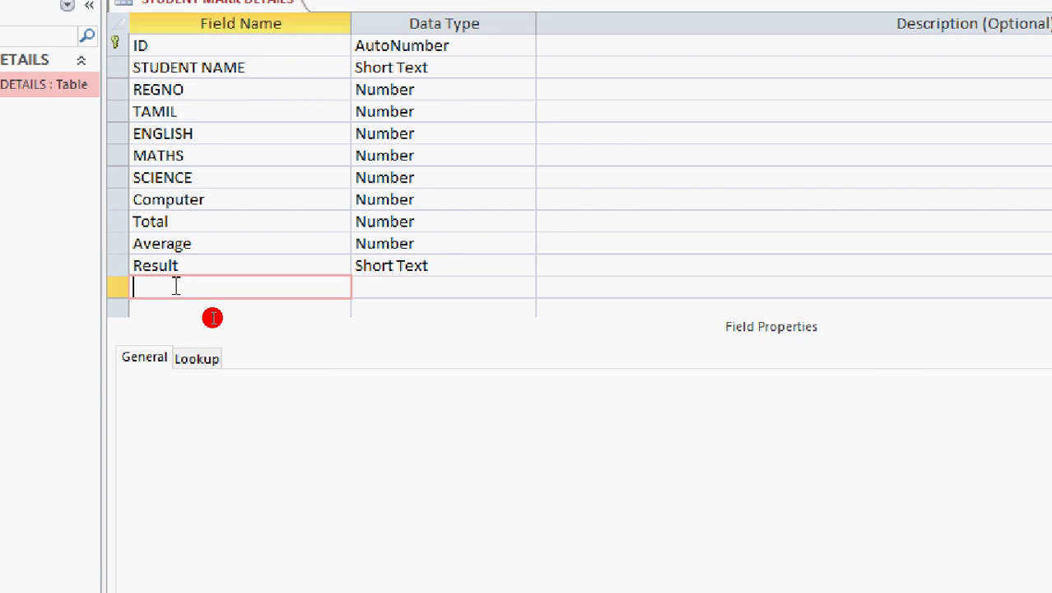
text(Class)
key(Tab)
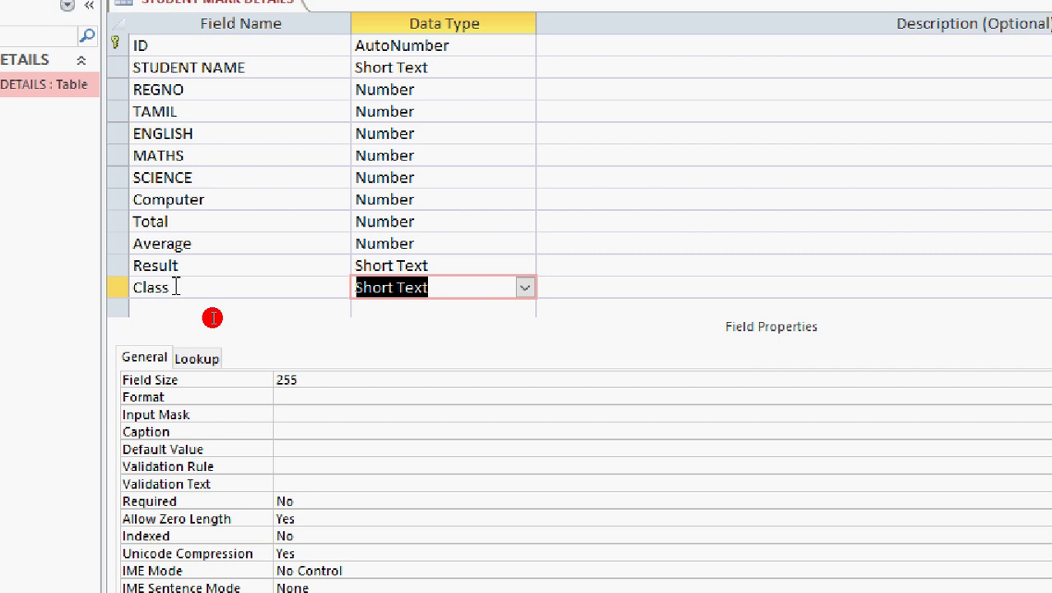
key(Tab)
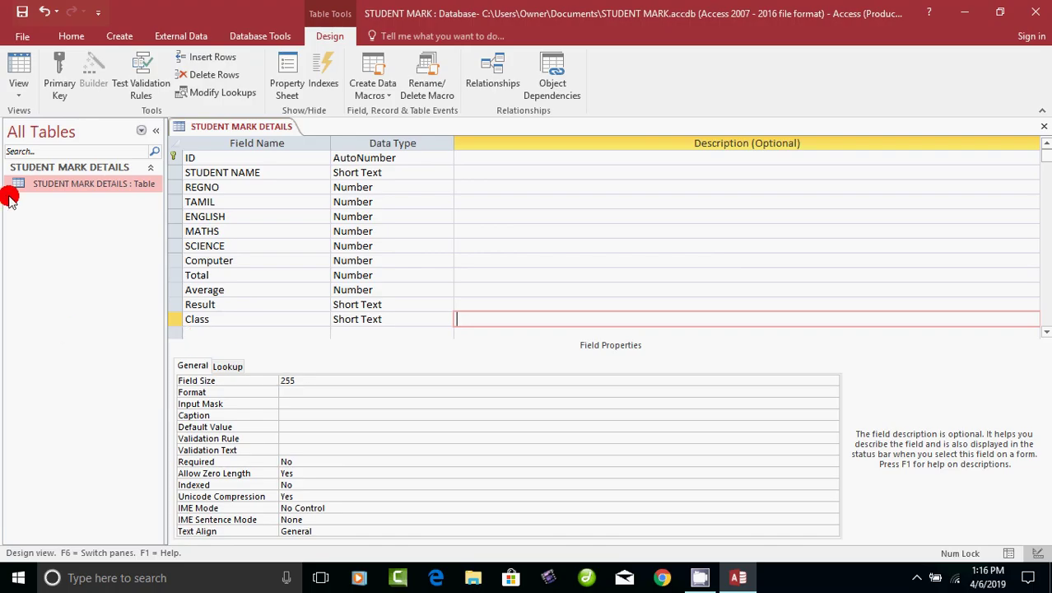
Save the table design and return to Datasheet View to check the Total, Average, Result and Class columns in the first record
click(16, 95)
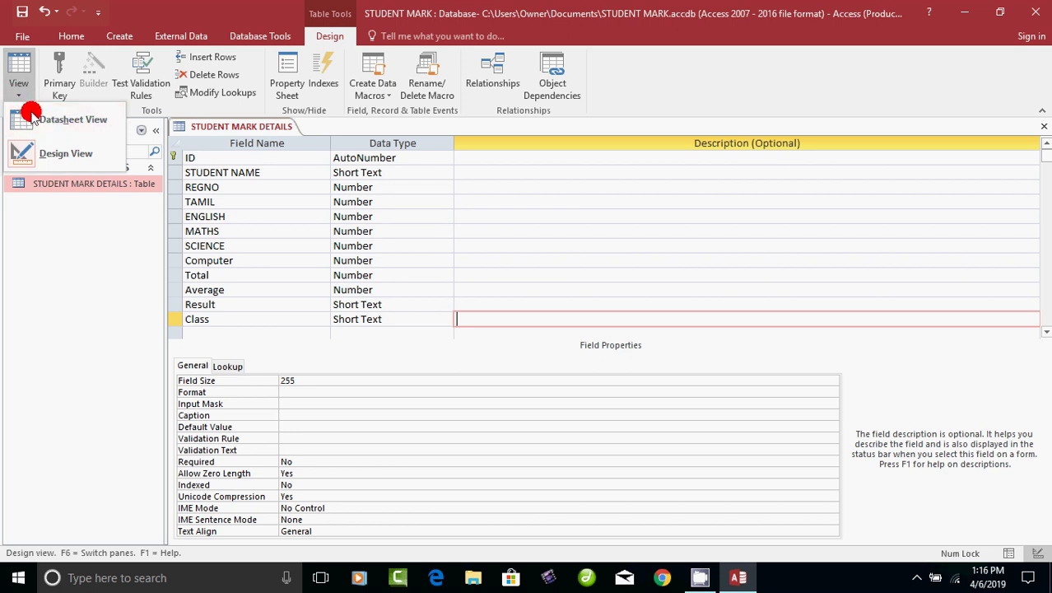
click(71, 124)
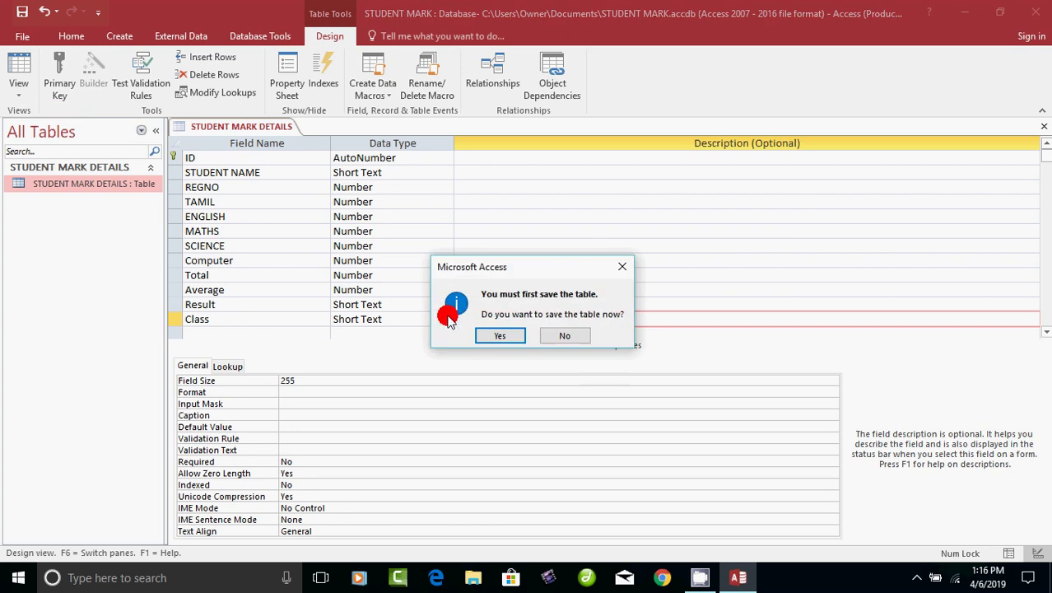
click(491, 338)
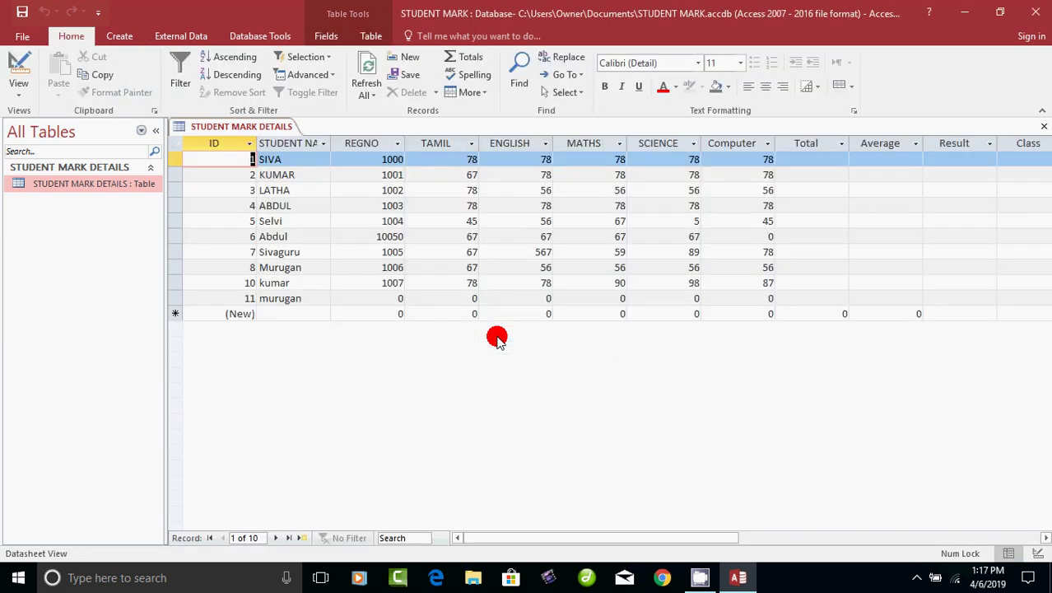
click(810, 159)
click(870, 162)
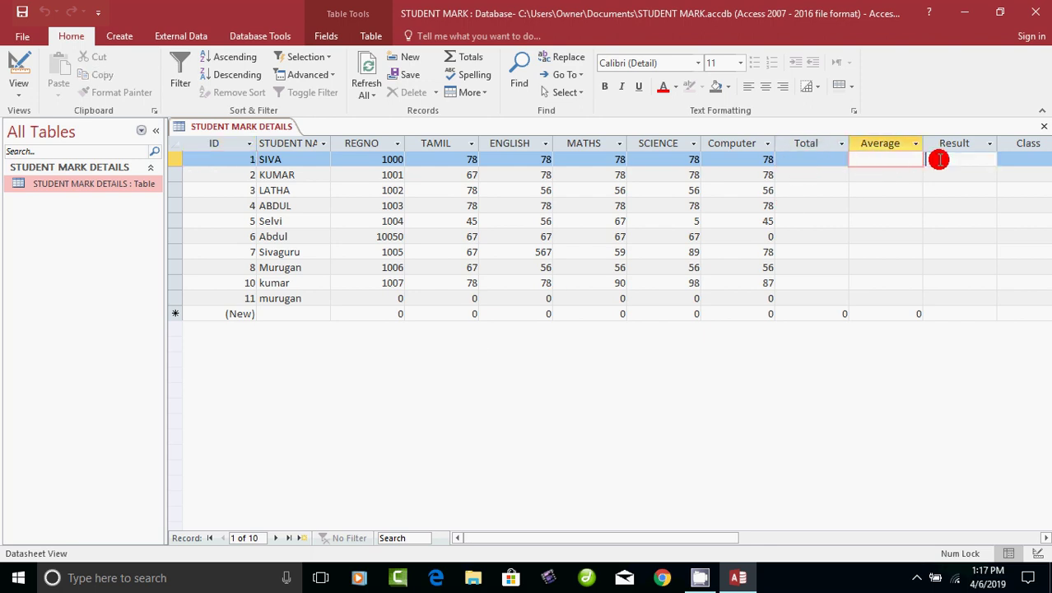
click(940, 158)
click(1014, 158)
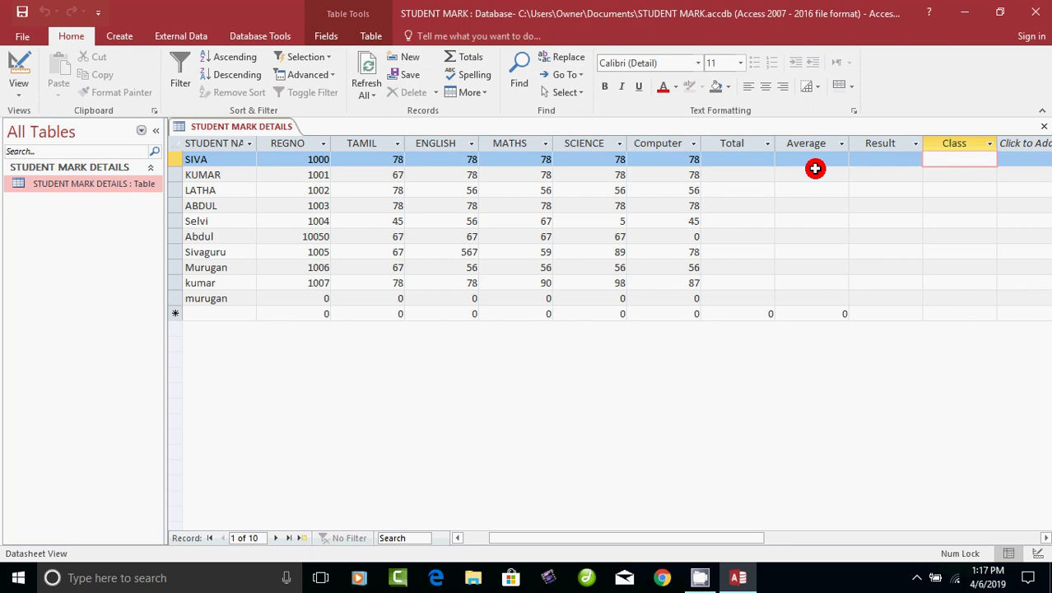